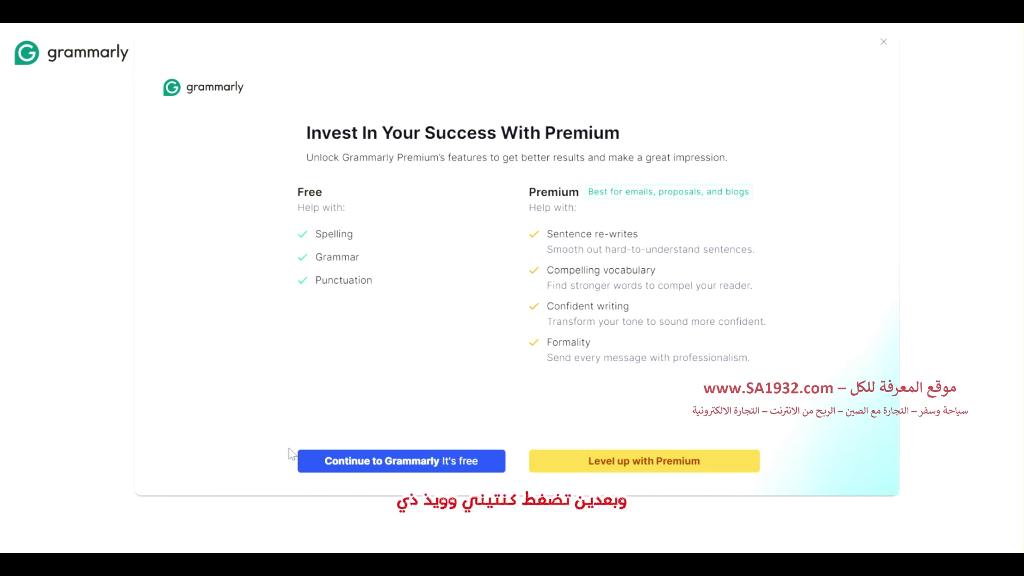
Step: Continue with Grammarly's free plan to complete sign-in
{"action": "left_click", "coordinate": [337, 462]}
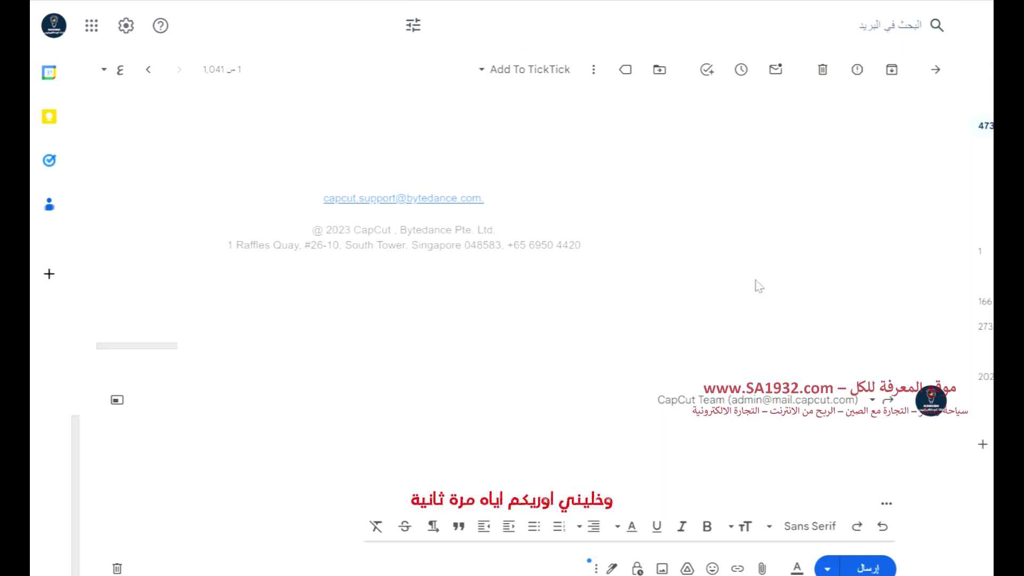
Step: Open the CapCut verification email, start a reply, and toggle Grammarly's suggestions panel in the draft
{"action": "left_click", "coordinate": [151, 71]}
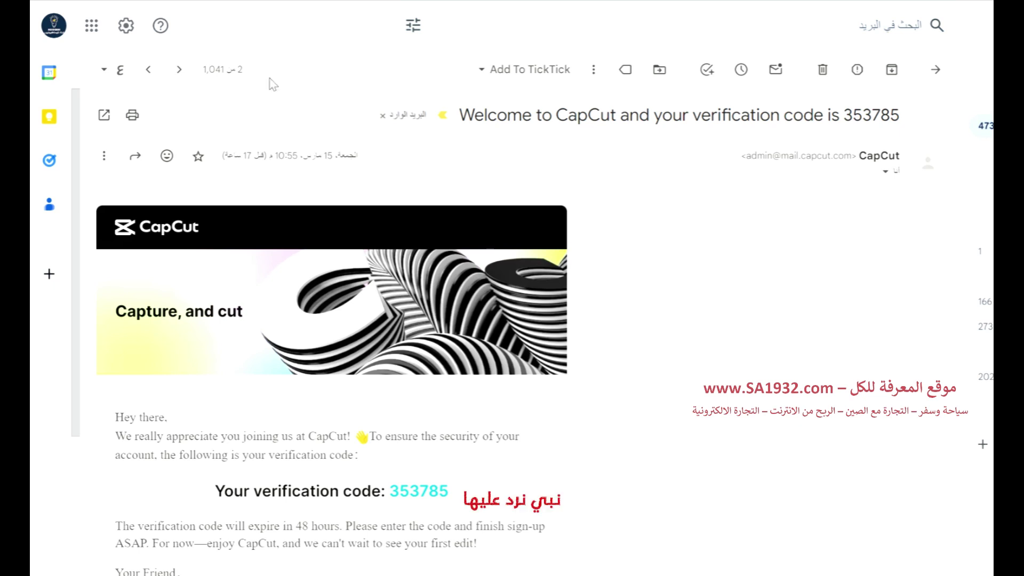
{"action": "left_click", "coordinate": [136, 156]}
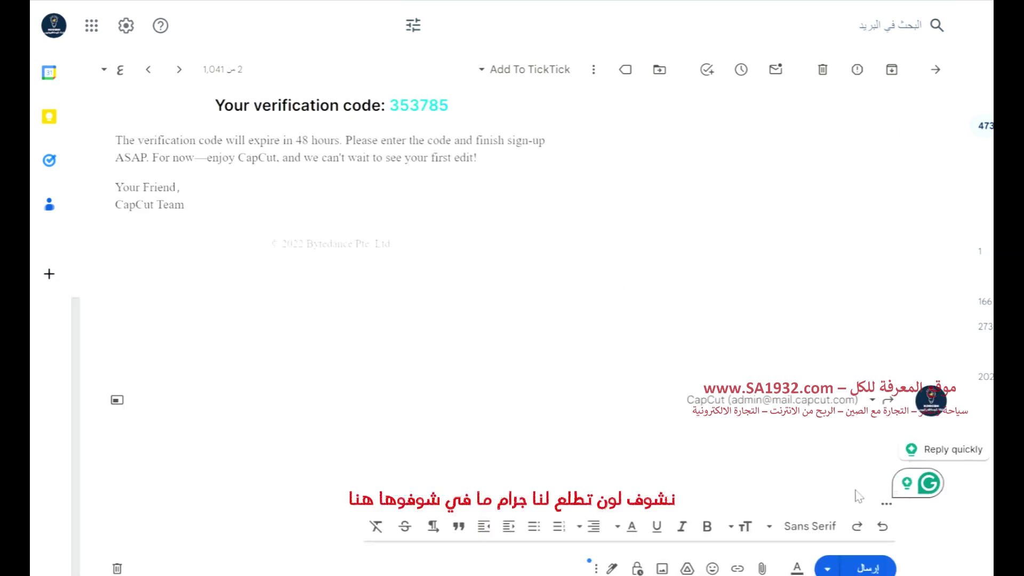
{"action": "left_click", "coordinate": [929, 484]}
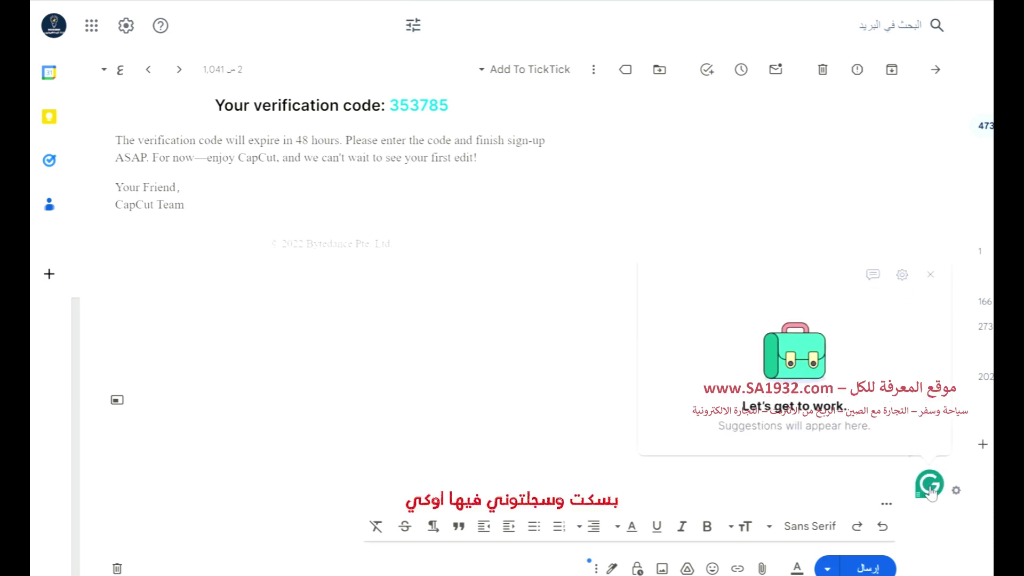
{"action": "left_click", "coordinate": [931, 491]}
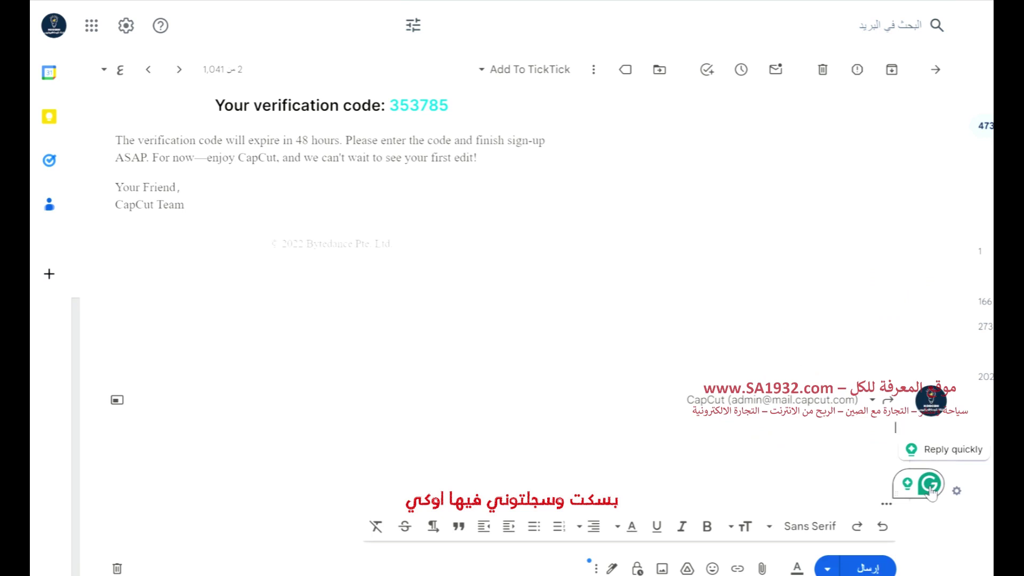
{"action": "left_click", "coordinate": [930, 491]}
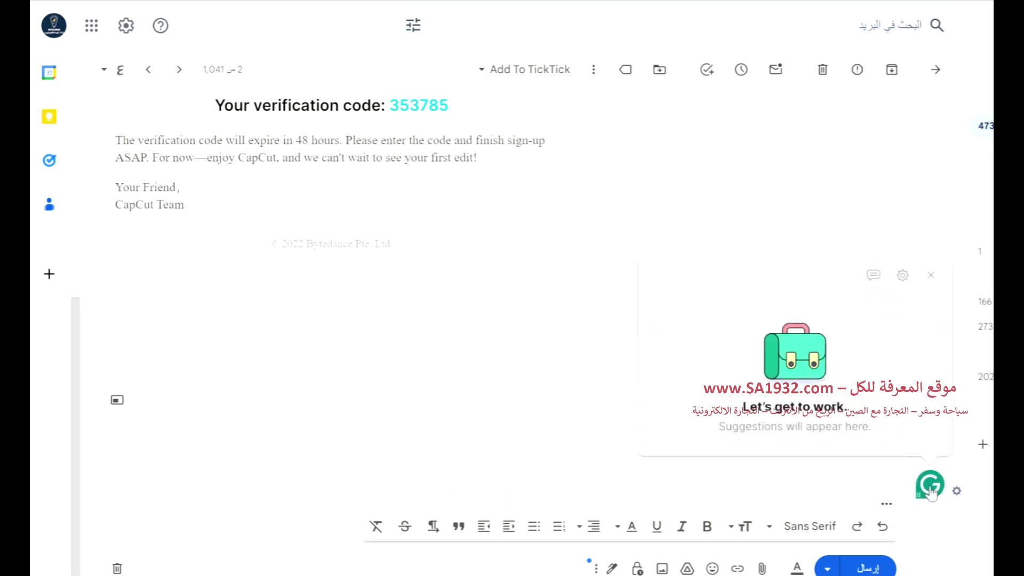
{"action": "left_click", "coordinate": [931, 491]}
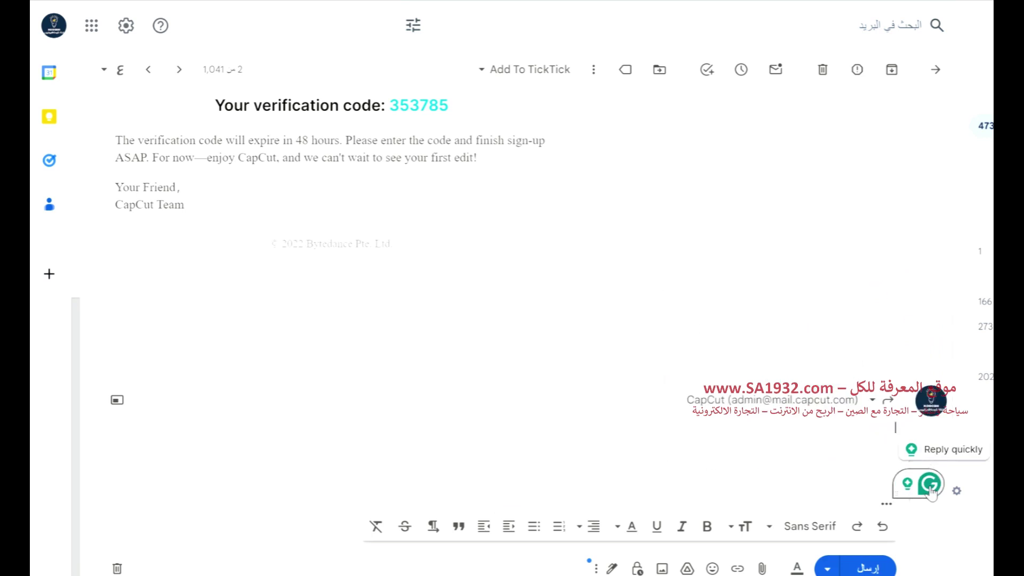
Step: Launch Grammarly's 'Reply quickly' assistant for the CapCut email
{"action": "left_click", "coordinate": [950, 451]}
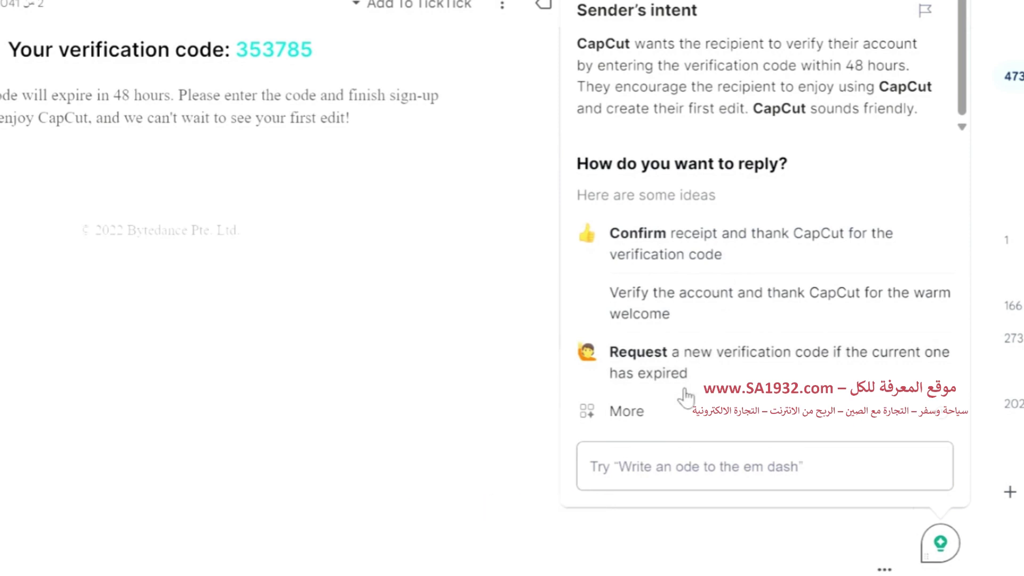
Step: Enter the reply prompt 'ok thank you dear friends capcut' in Grammarly's prompt box
{"action": "left_click", "coordinate": [625, 475]}
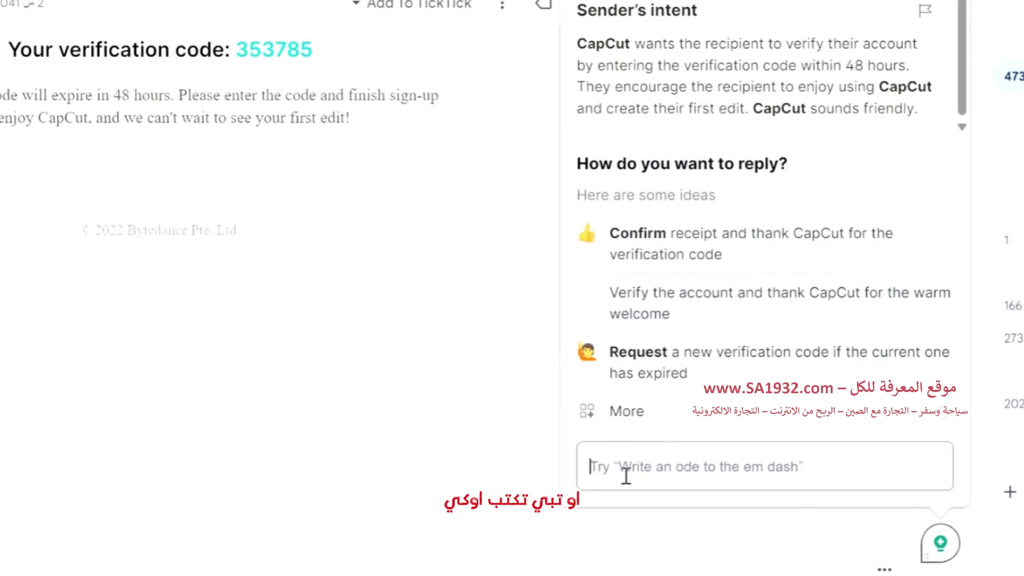
{"action": "type", "text": "ok than"}
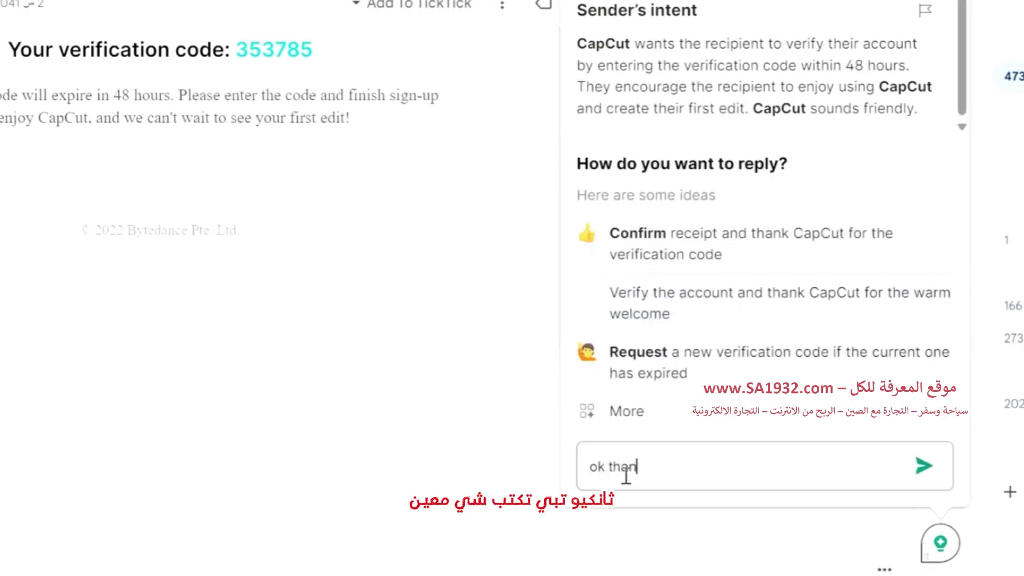
{"action": "type", "text": "k"}
{"action": "type", "text": " you "}
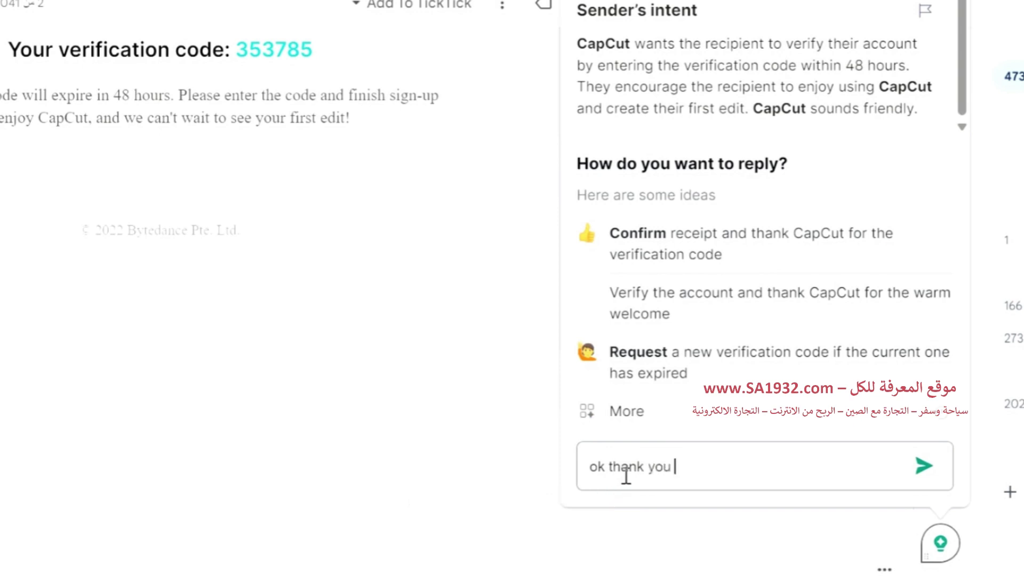
{"action": "type", "text": "dear"}
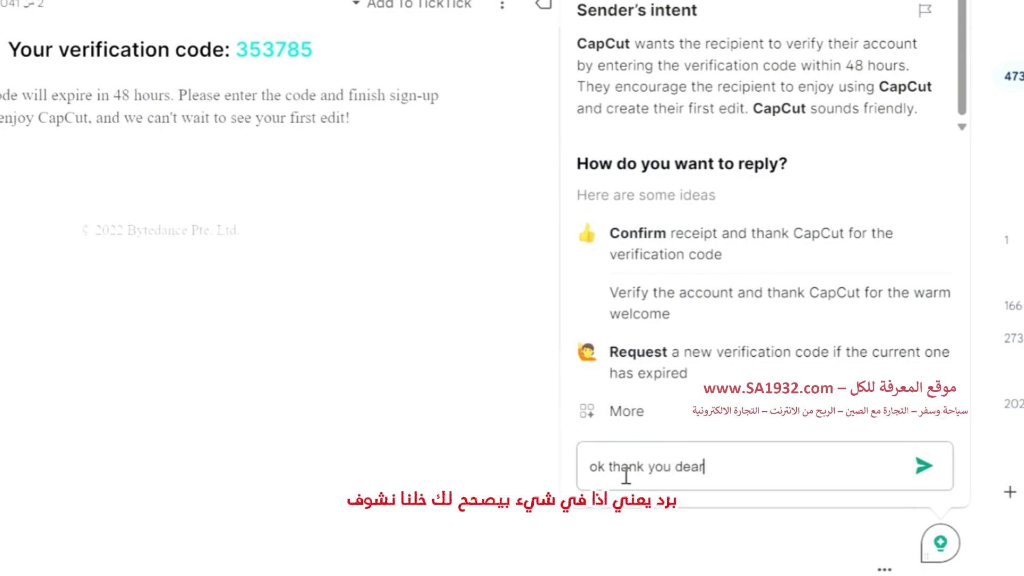
{"action": "type", "text": " frien"}
{"action": "type", "text": "ds "}
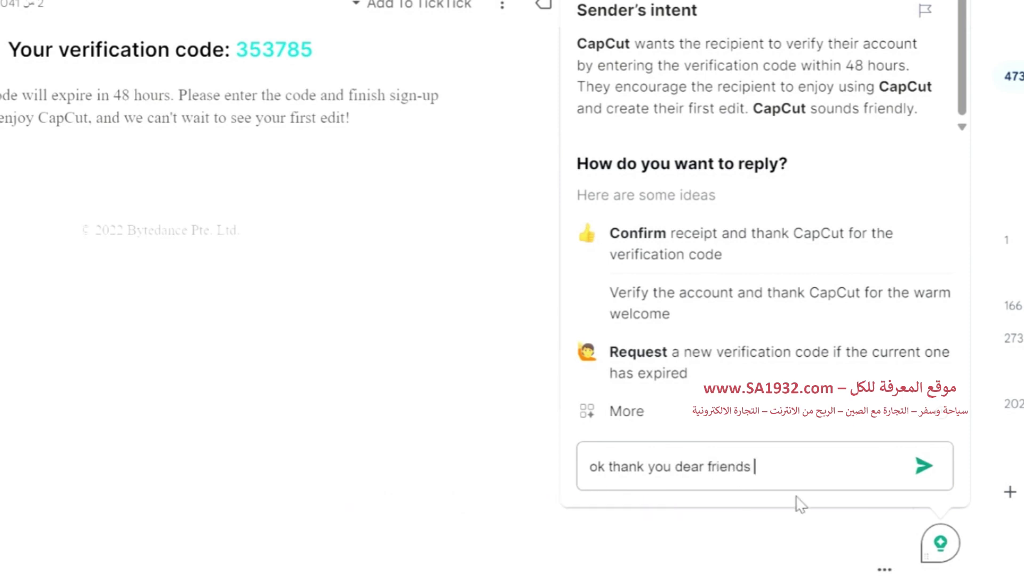
{"action": "type", "text": "ca"}
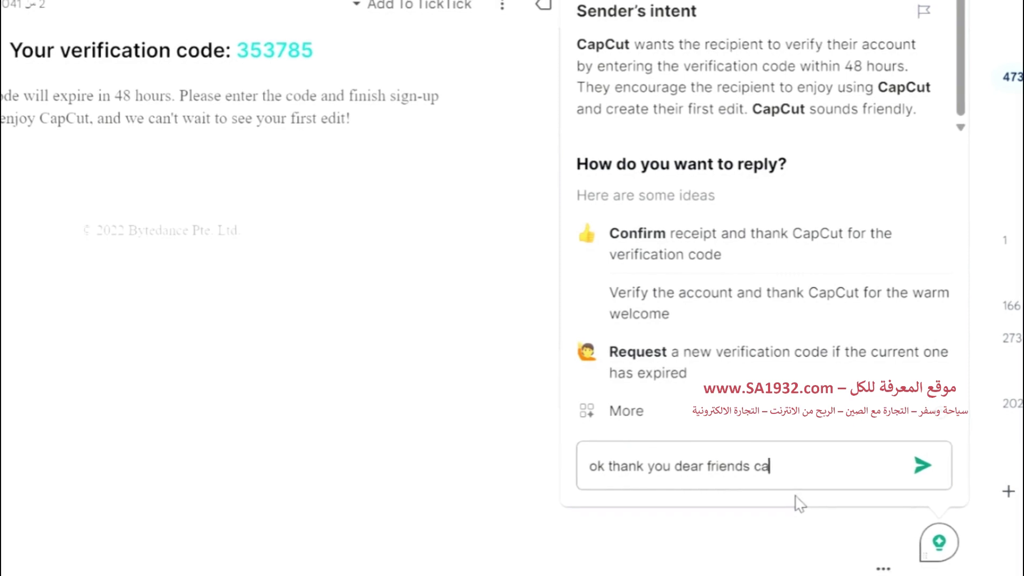
{"action": "type", "text": "pcut"}
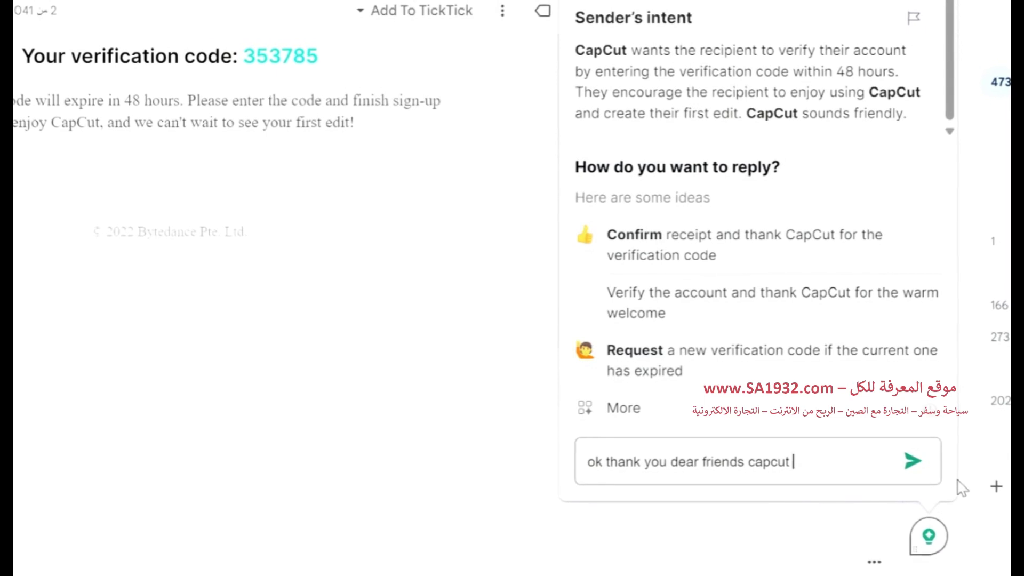
Step: View more reply ideas, then generate the reply from the prompt
{"action": "left_click", "coordinate": [620, 408]}
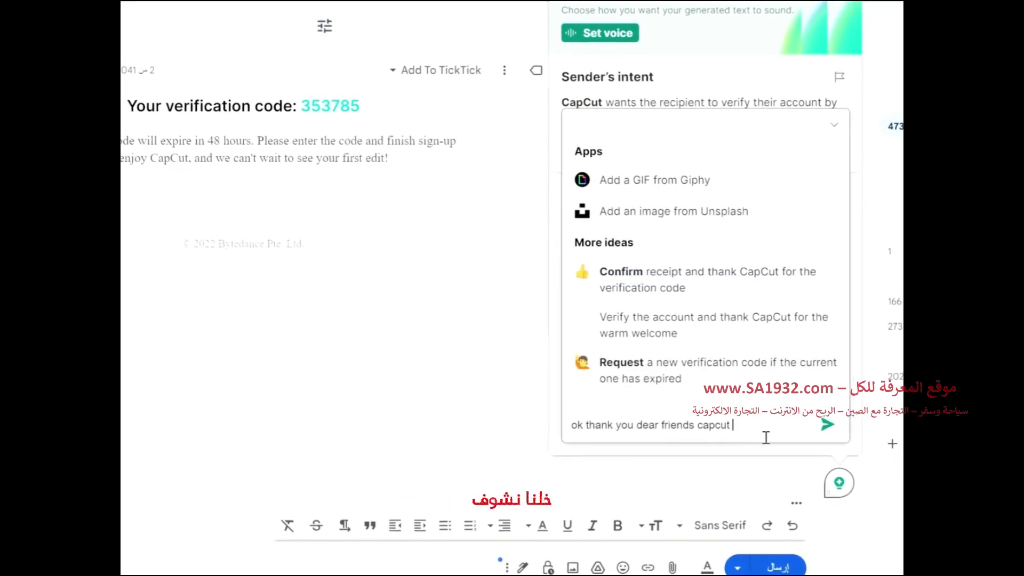
{"action": "left_click", "coordinate": [828, 426]}
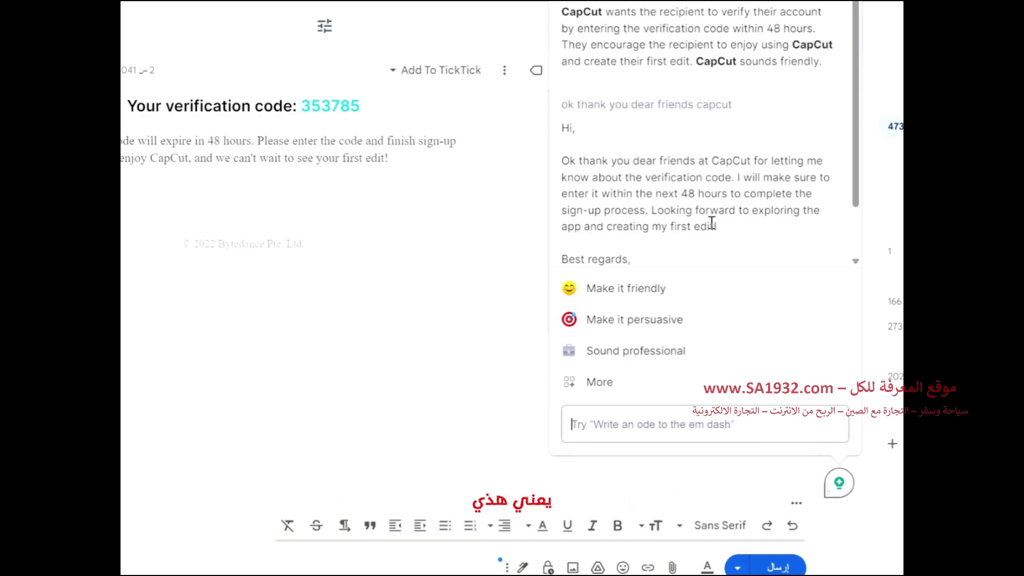
Step: Select the generated reply text and close Grammarly's writing panel
{"action": "left_click_drag", "start_coordinate": [725, 231], "coordinate": [562, 132]}
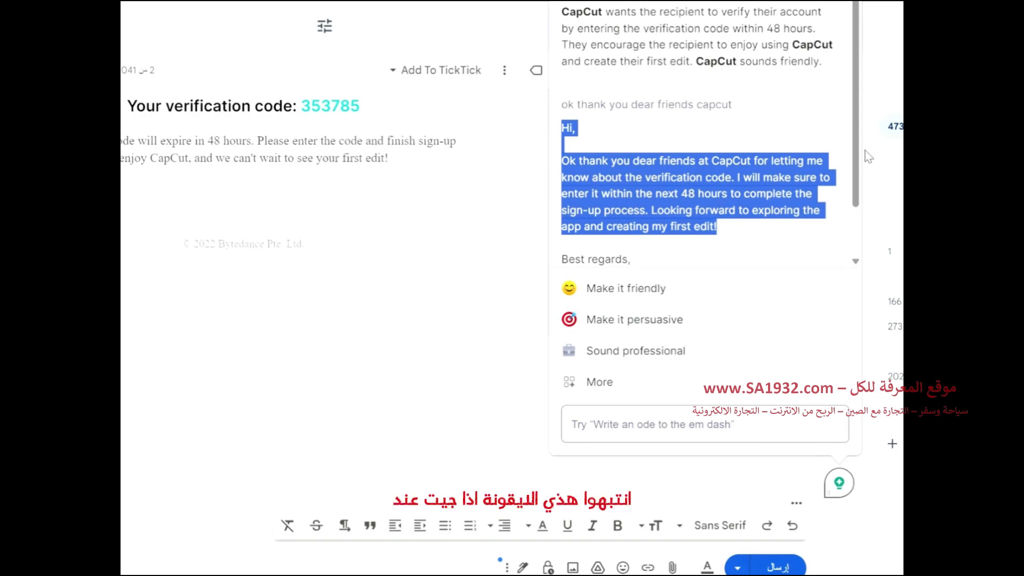
{"action": "left_click", "coordinate": [839, 484]}
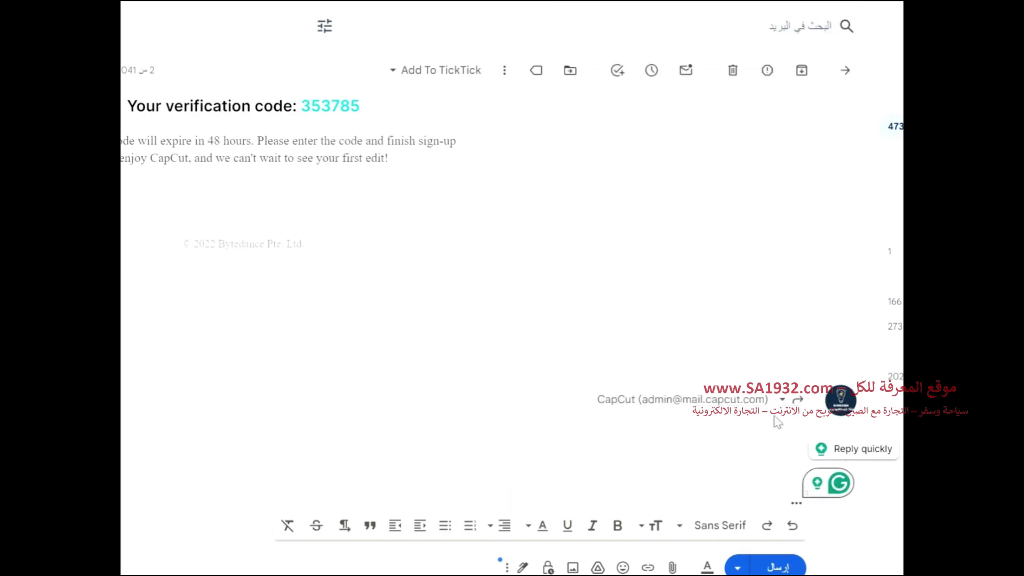
Step: Reopen Grammarly's 'Reply quickly' assistant on the CapCut reply
{"action": "left_click", "coordinate": [852, 451]}
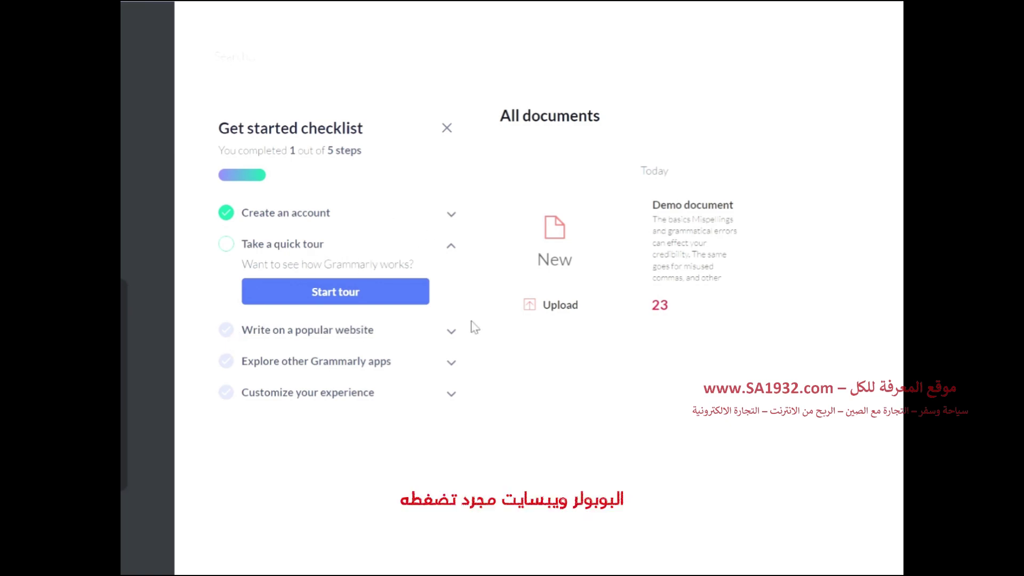
Step: Expand the 'Write on a popular website' step in Grammarly's get-started checklist
{"action": "left_click", "coordinate": [450, 333]}
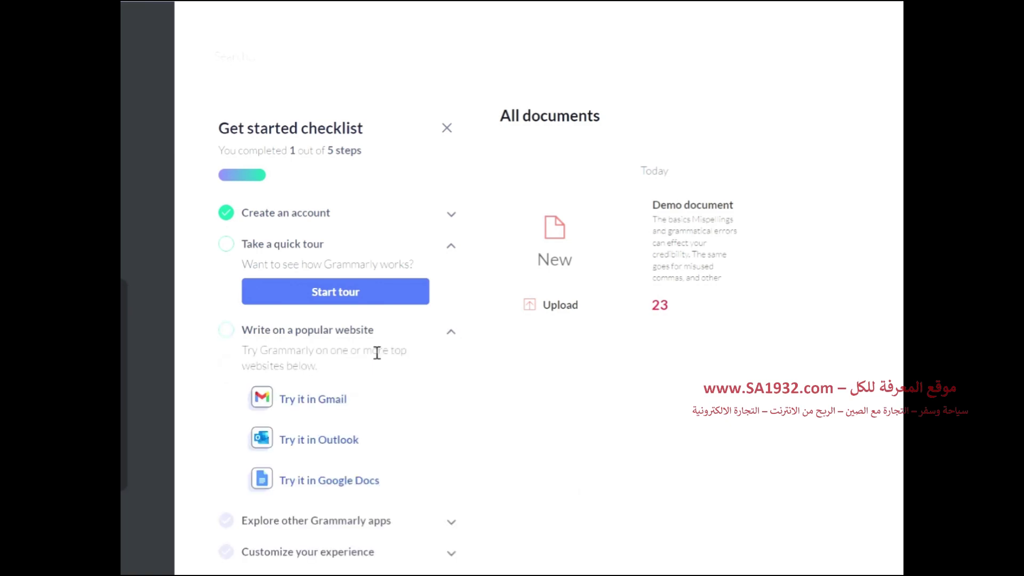